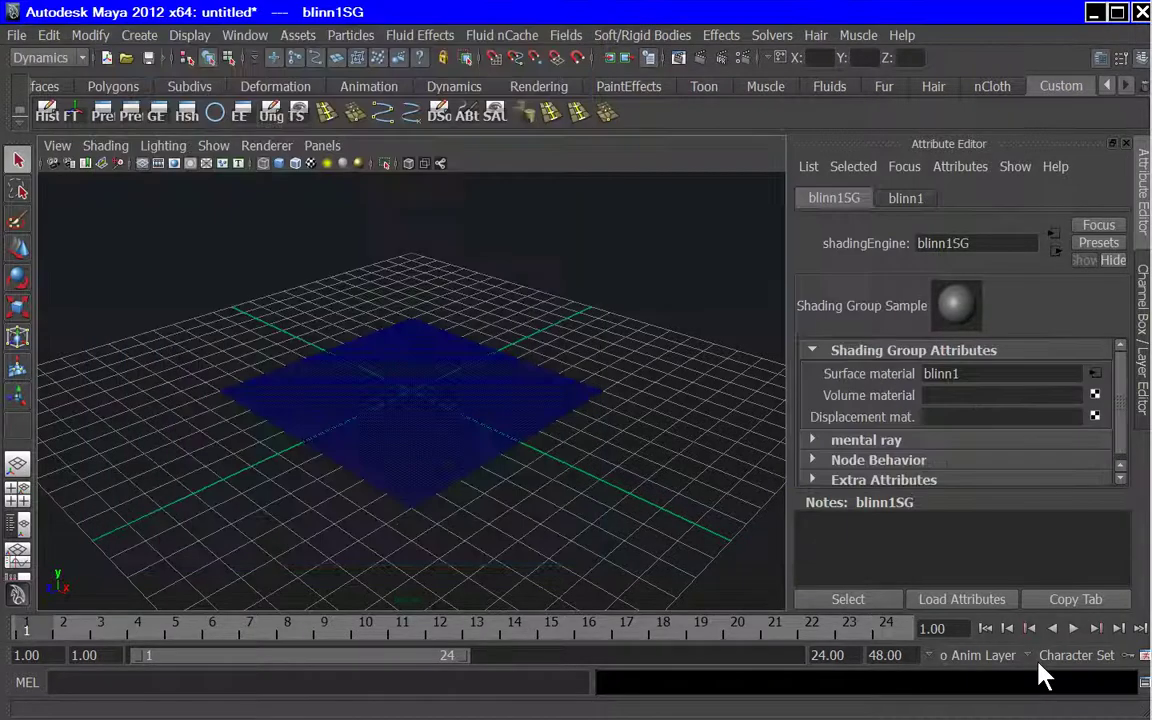
# Show blinn1SG's attributes with mental ray expanded and its Displacement mat. slot focused
pyautogui.click(1045, 656)
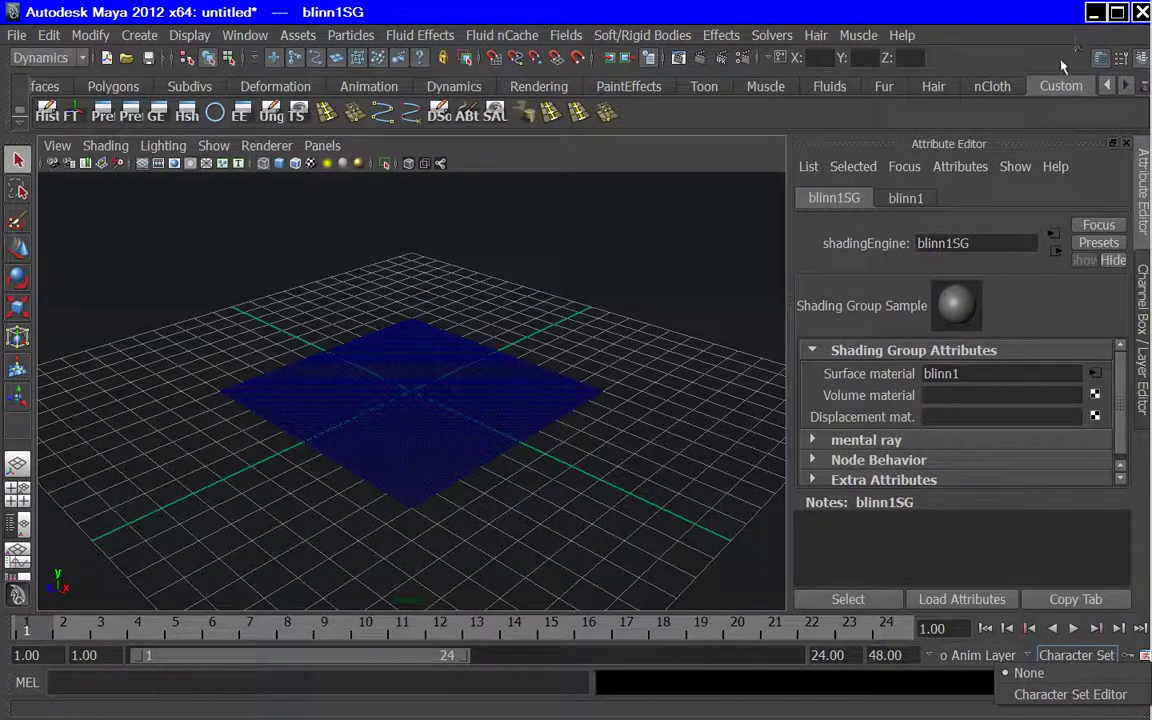
pyautogui.click(846, 445)
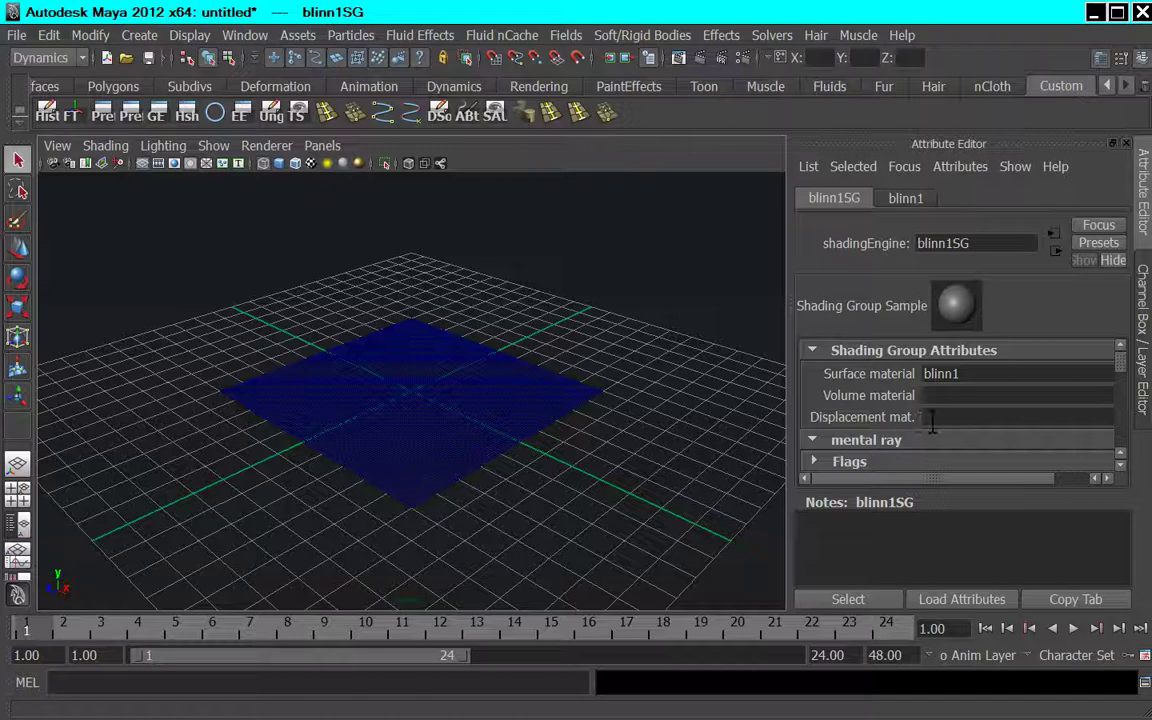
pyautogui.click(1080, 417)
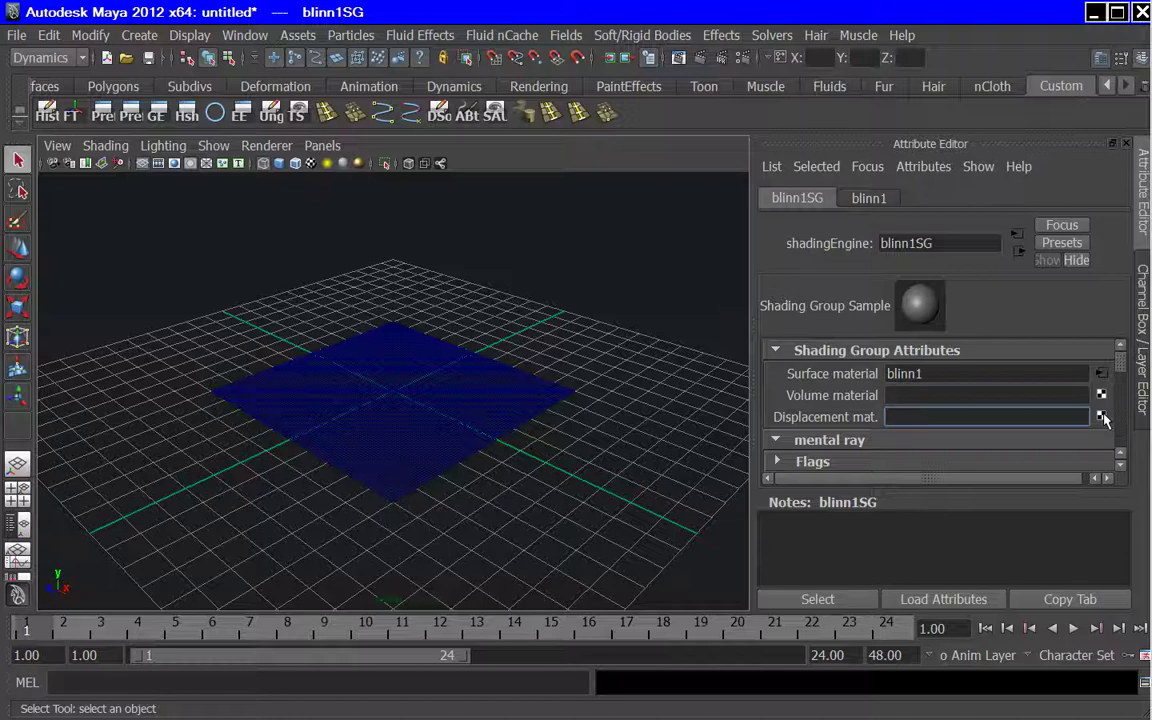
# Map a new Ocean texture into blinn1SG's Displacement mat. slot
pyautogui.click(1101, 416)
pyautogui.write('ocean')
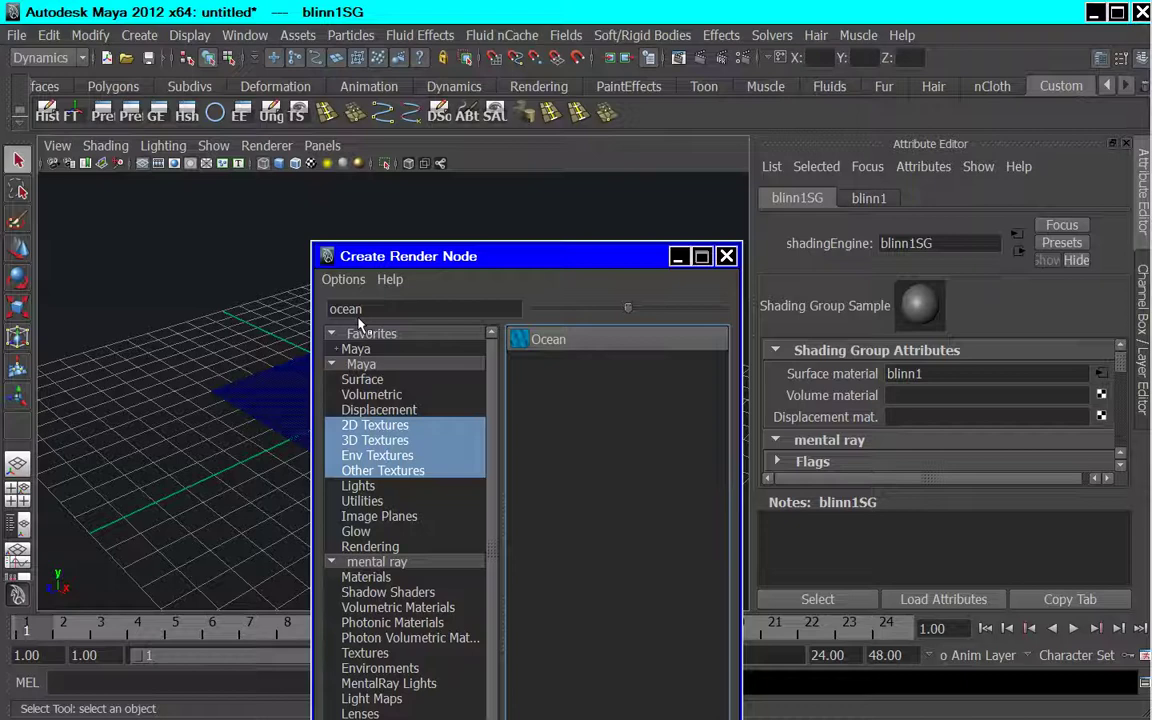
pyautogui.click(548, 342)
pyautogui.click(390, 410)
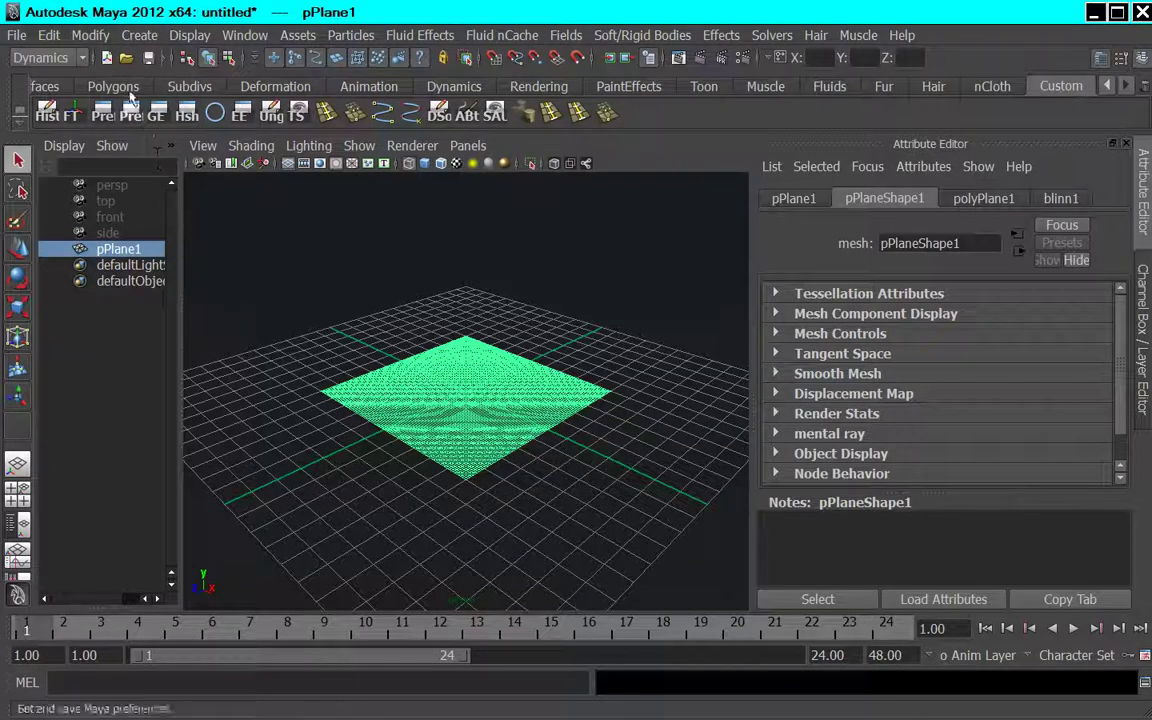
# Convert pPlane1's displacement to polygons with history via Modify > Convert
pyautogui.click(97, 36)
pyautogui.moveTo(110, 355)
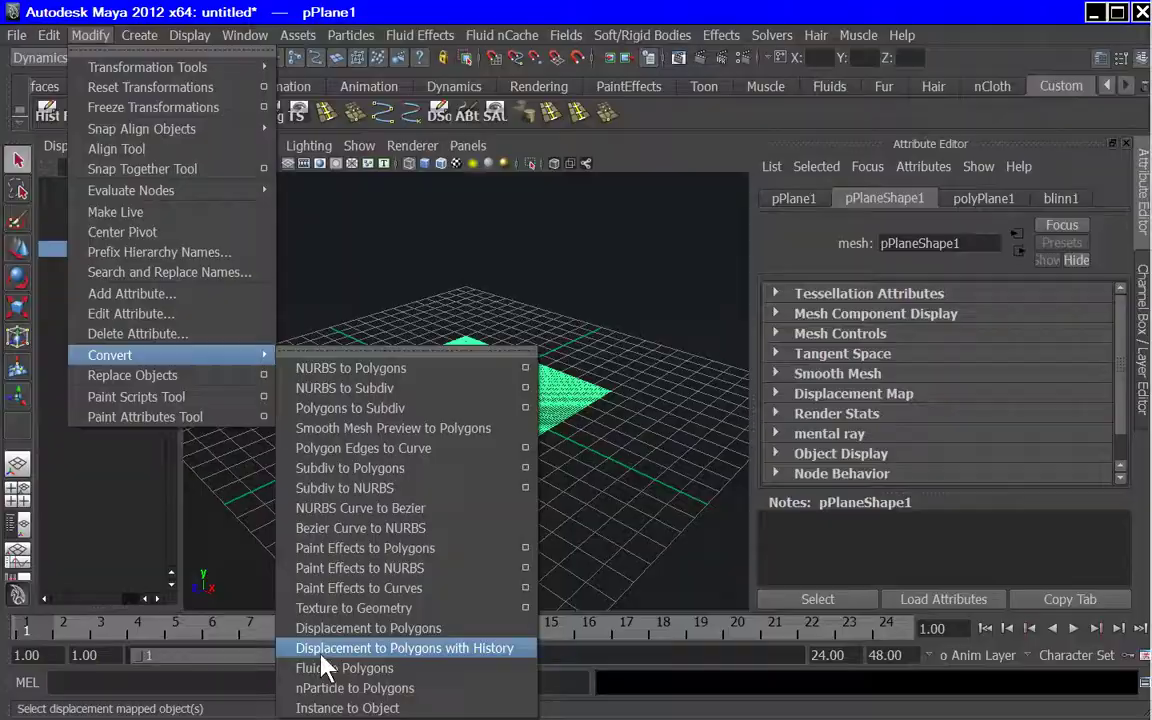
pyautogui.click(321, 650)
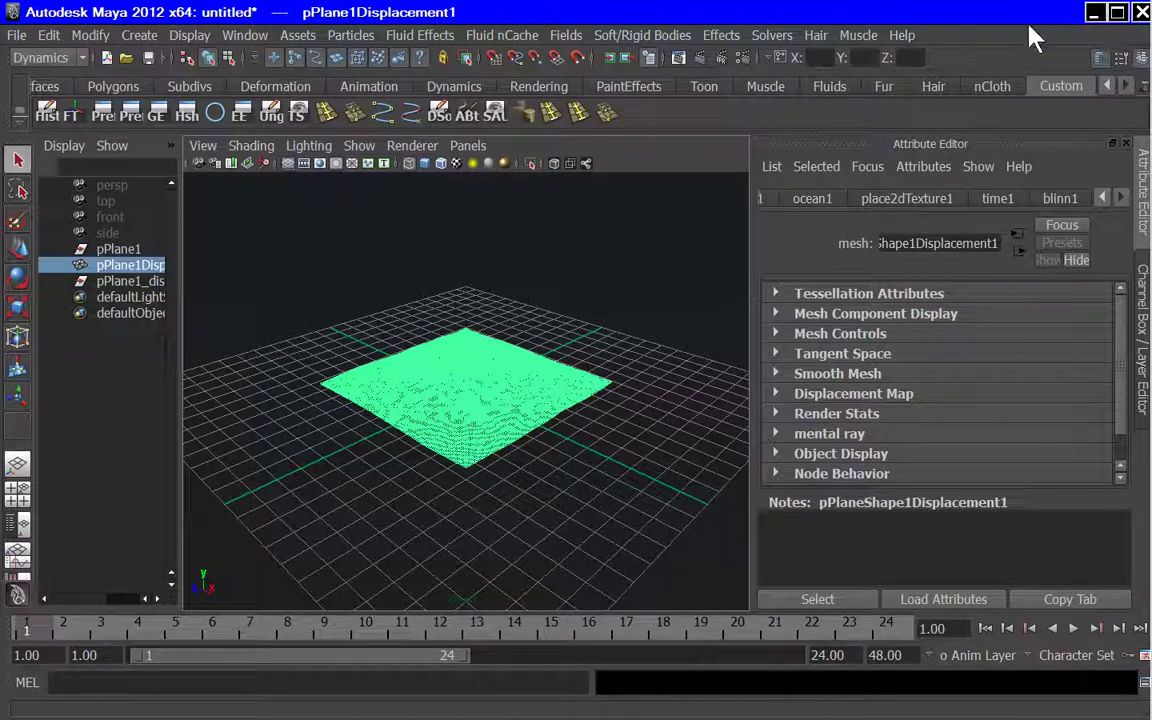
# Drag the ocean1 Wave Height ramp point up to a selected value of 1.0
pyautogui.click(820, 201)
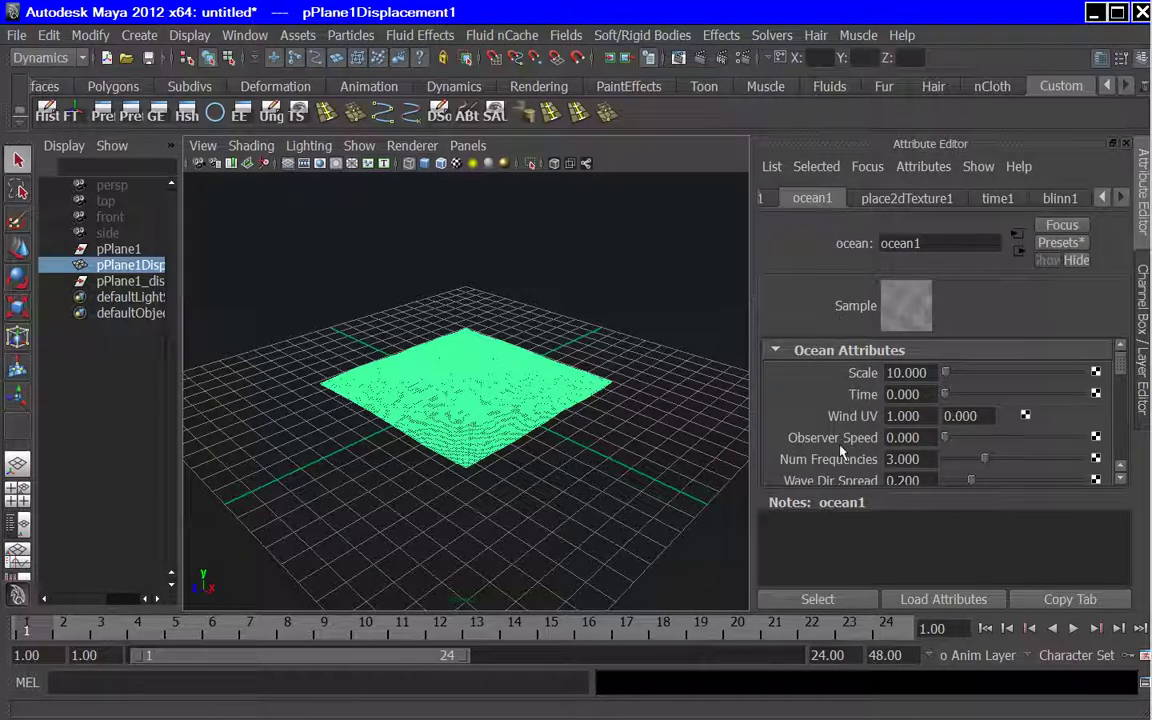
pyautogui.scroll(-4, 830, 420)
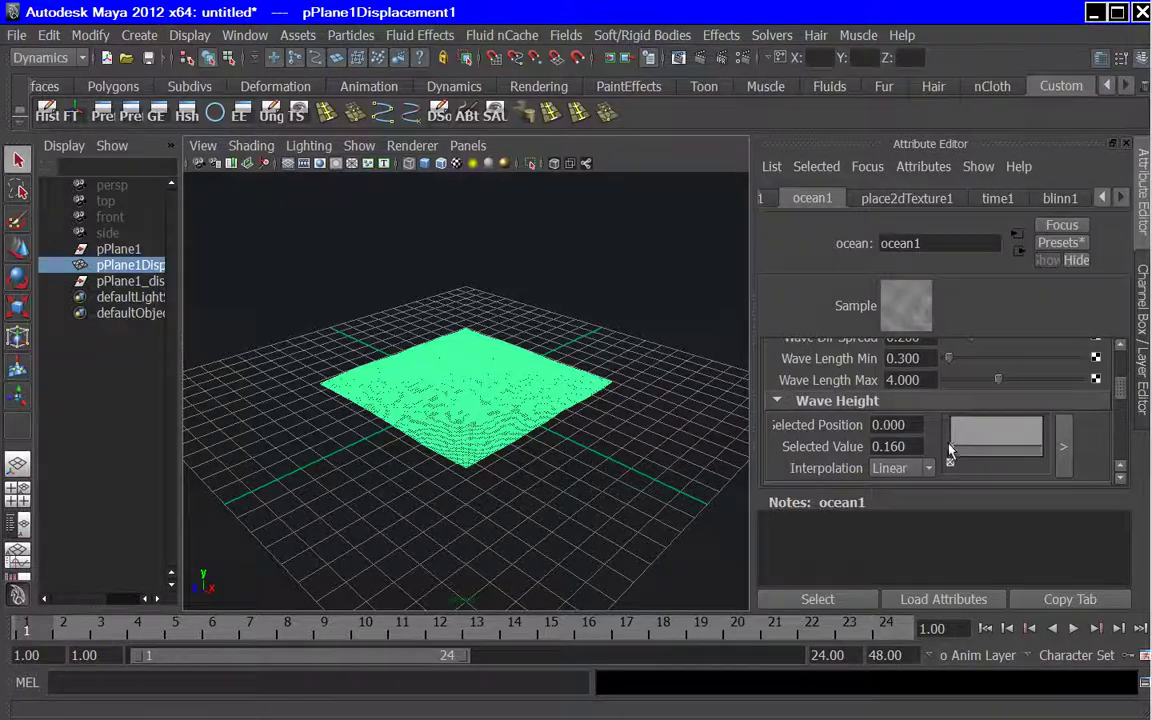
pyautogui.moveTo(950, 455); pyautogui.dragTo(950, 410)
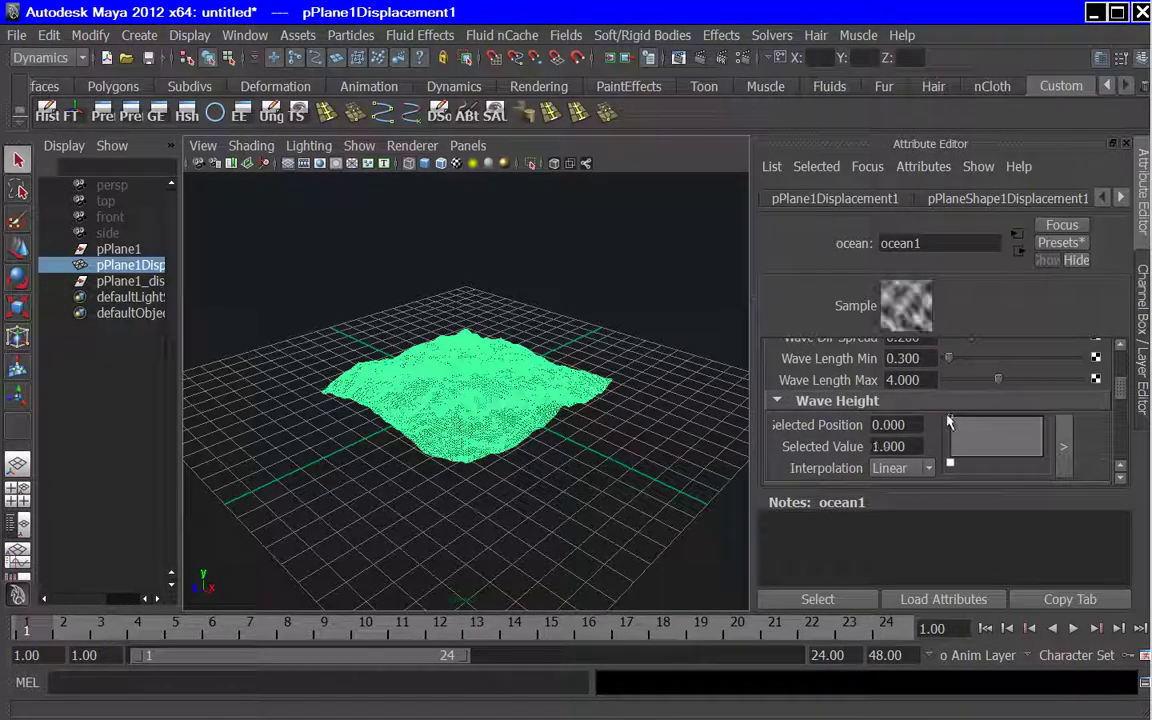
pyautogui.scroll(5, 950, 340)
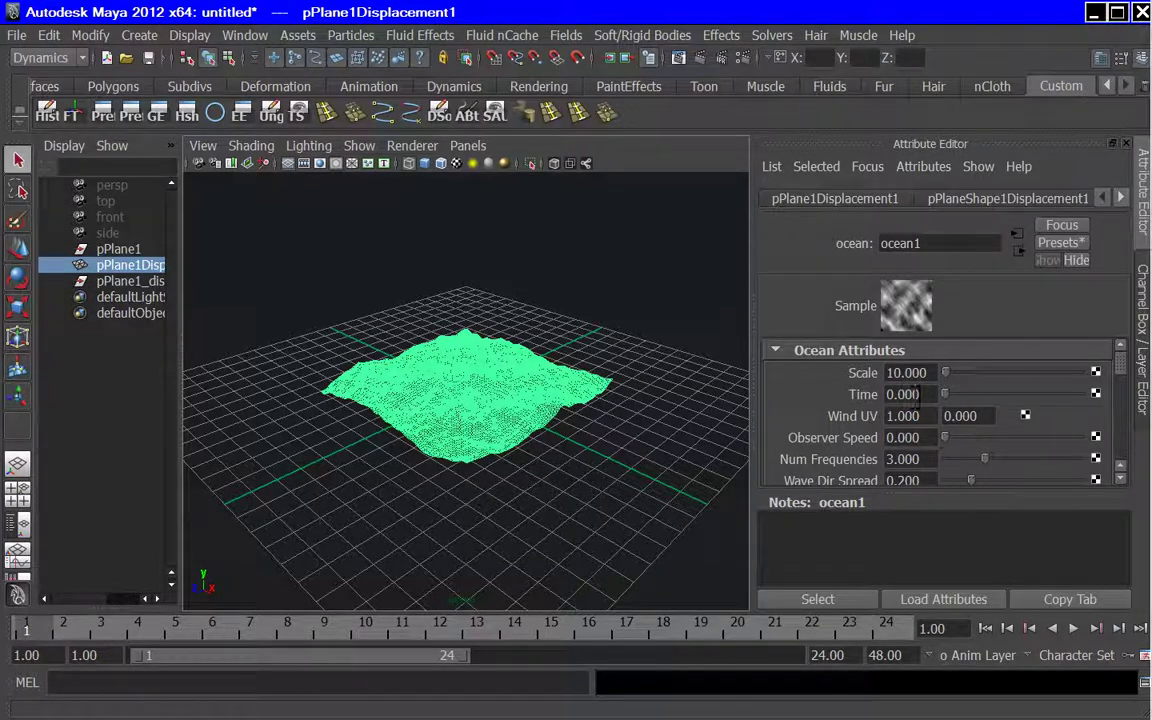
# Enter the expression =time*2 in the ocean1 Time field
pyautogui.moveTo(925, 394); pyautogui.dragTo(857, 393)
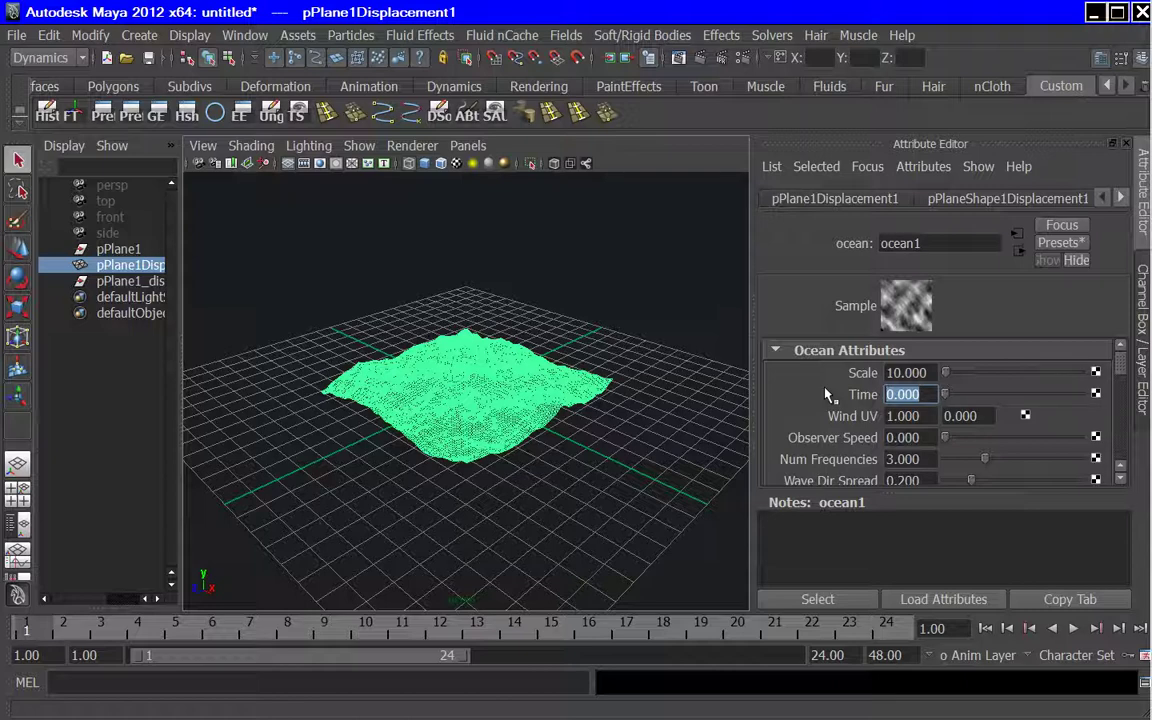
pyautogui.write('=')
pyautogui.write('time')
pyautogui.write('*2')
pyautogui.press('Return')
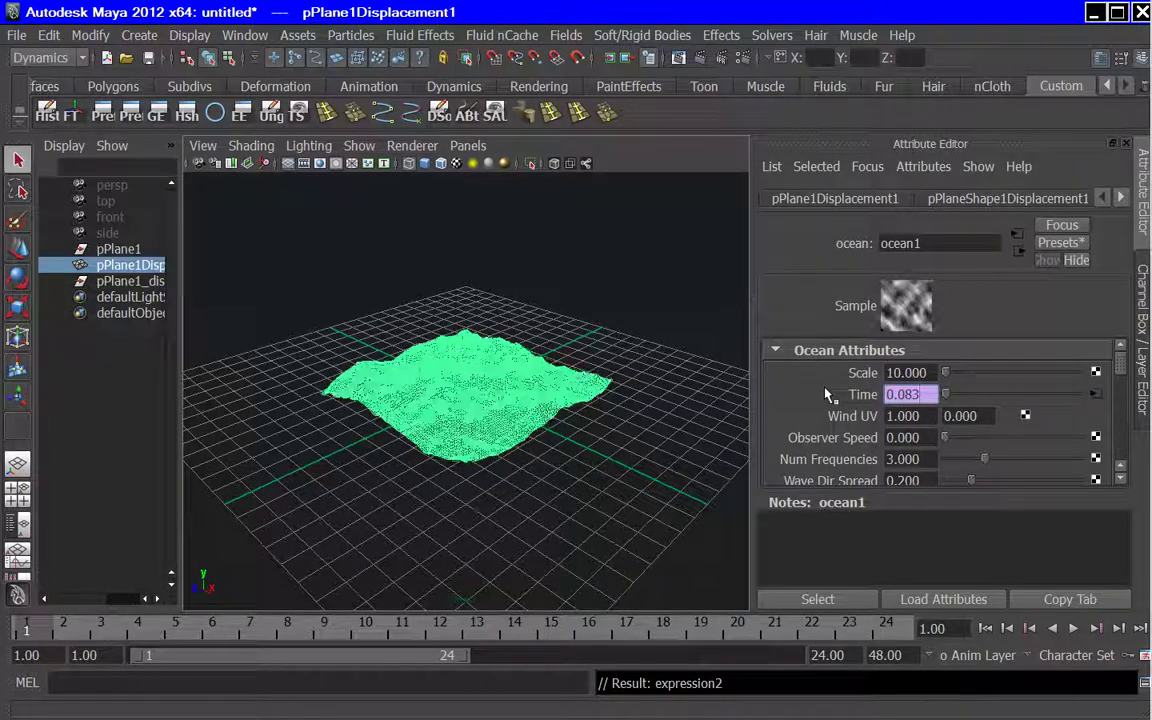
# Play the animation, dolly in and tumble lower to watch the waves
pyautogui.click(1073, 627)
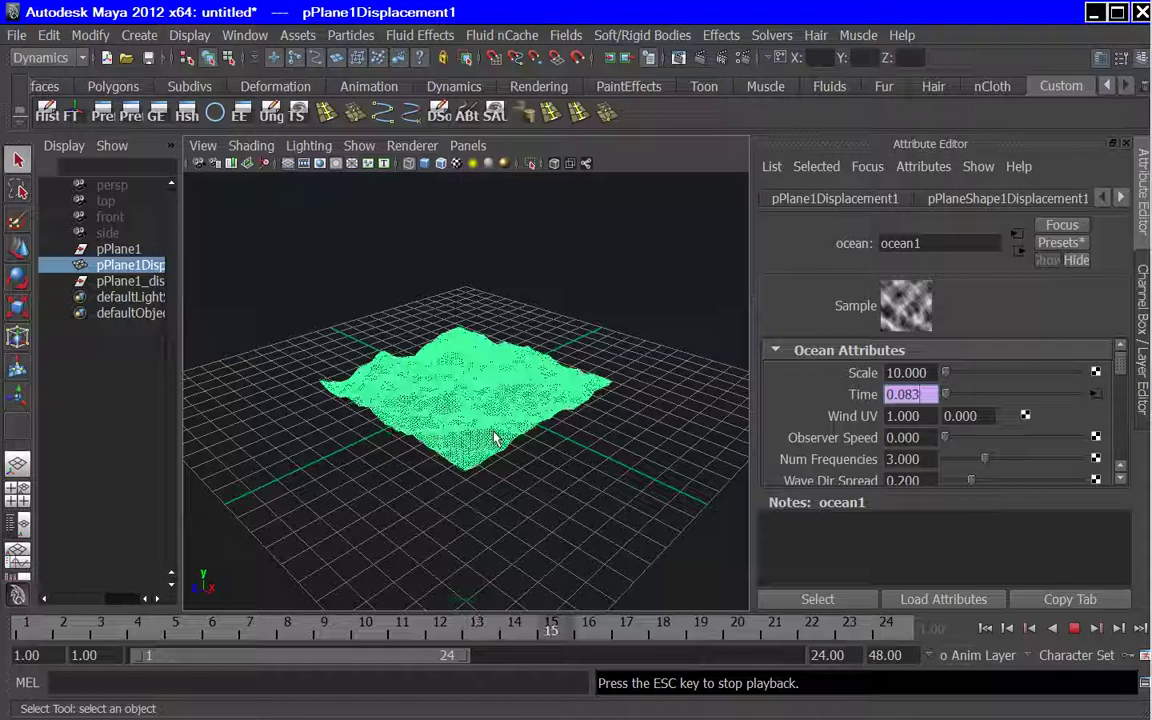
pyautogui.moveTo(514, 445)
pyautogui.keyDown('alt'); pyautogui.mouseDown(button='right')
pyautogui.moveTo(694, 452)
pyautogui.moveTo(625, 452)
pyautogui.mouseUp(button='right'); pyautogui.keyUp('alt')
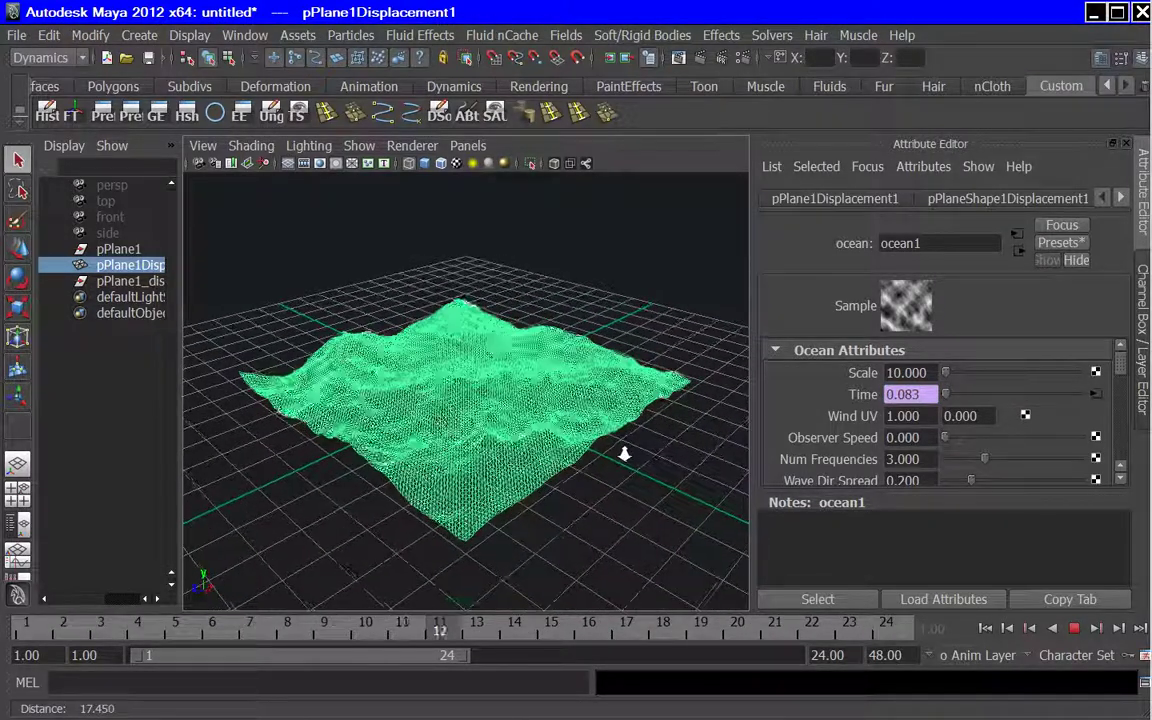
pyautogui.keyDown('alt'); pyautogui.moveTo(600, 461); pyautogui.dragTo(612, 442); pyautogui.keyUp('alt')
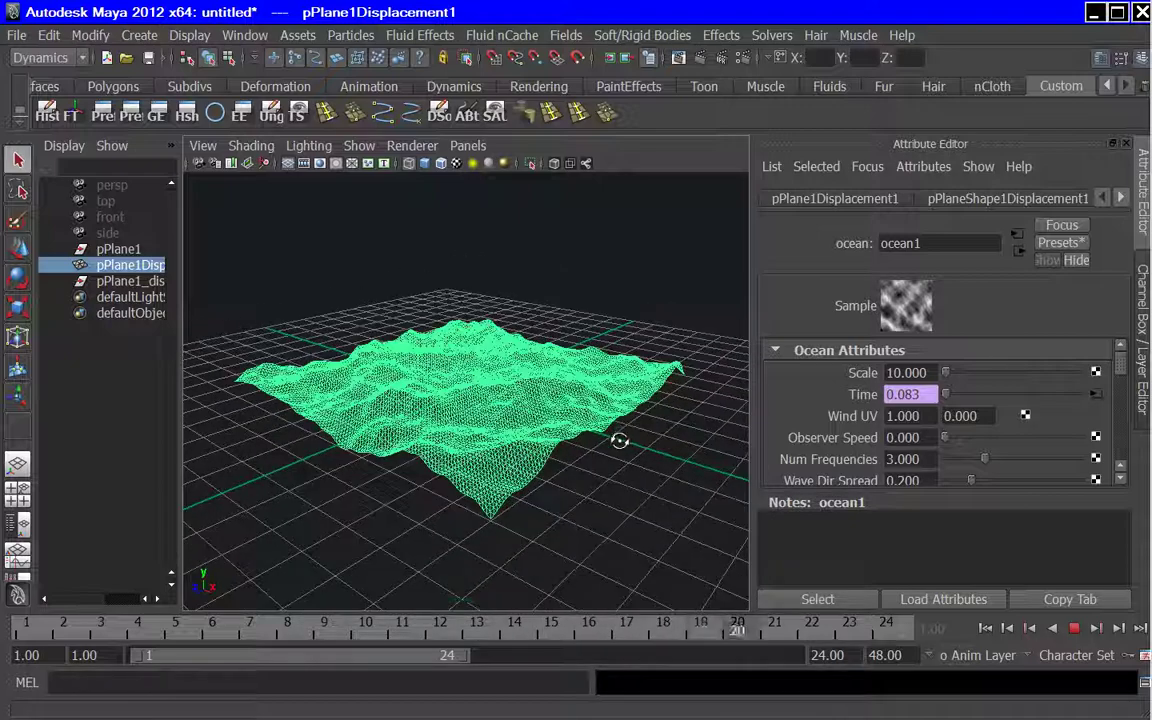